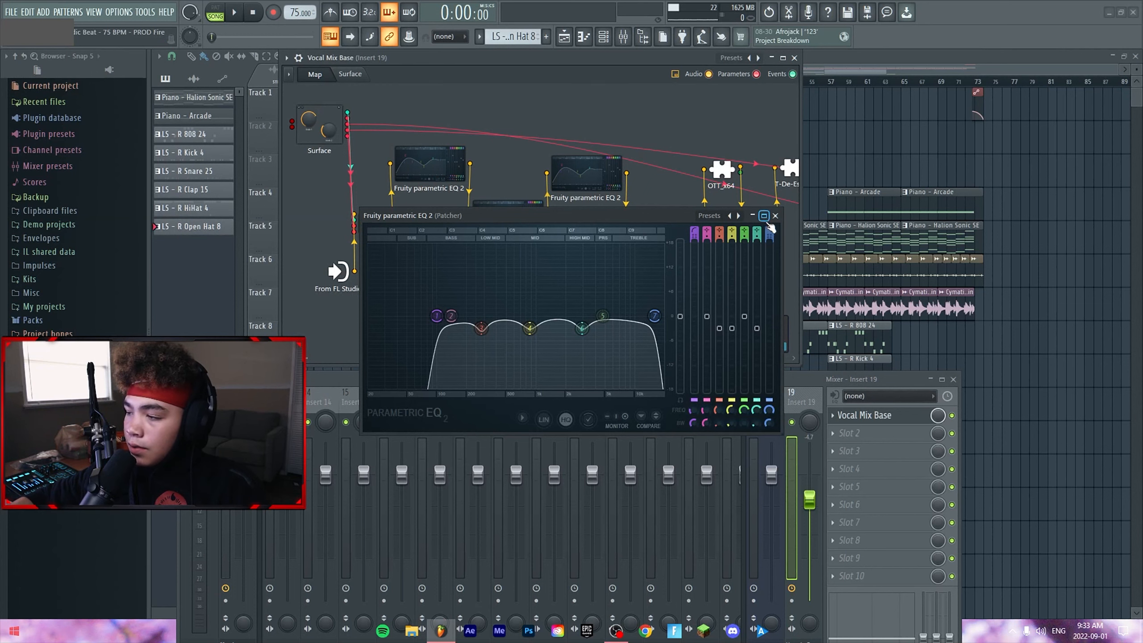
Close the parametric EQ, view the Vocal Mix Base surface controls, and close the plugin
{"action": "left_click", "coordinate": [775, 215]}
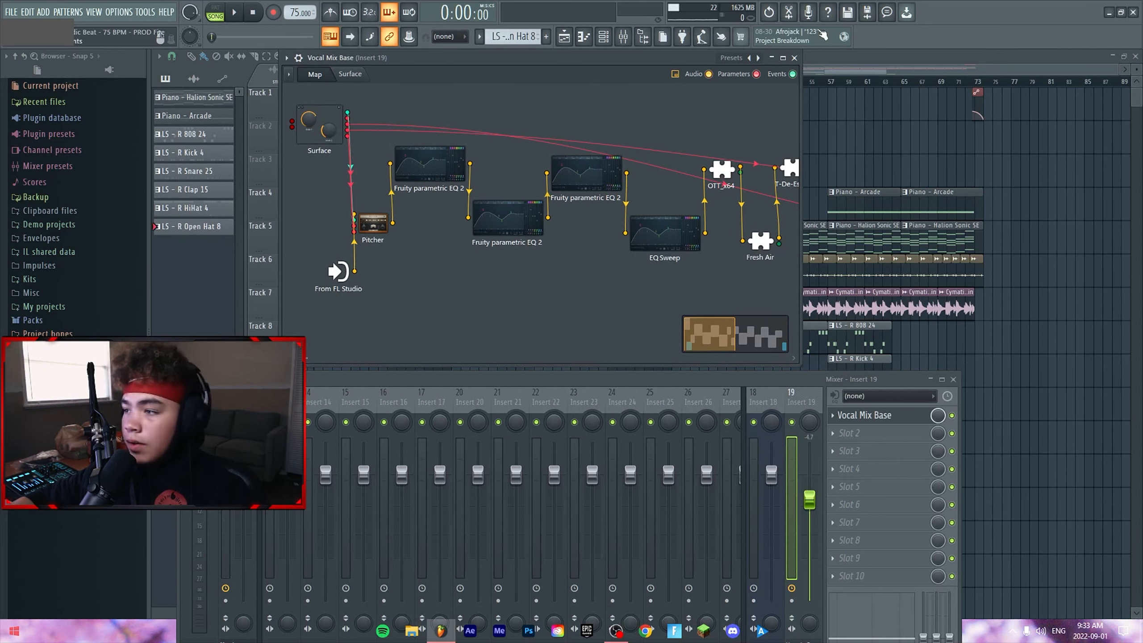
{"action": "left_click", "coordinate": [353, 74]}
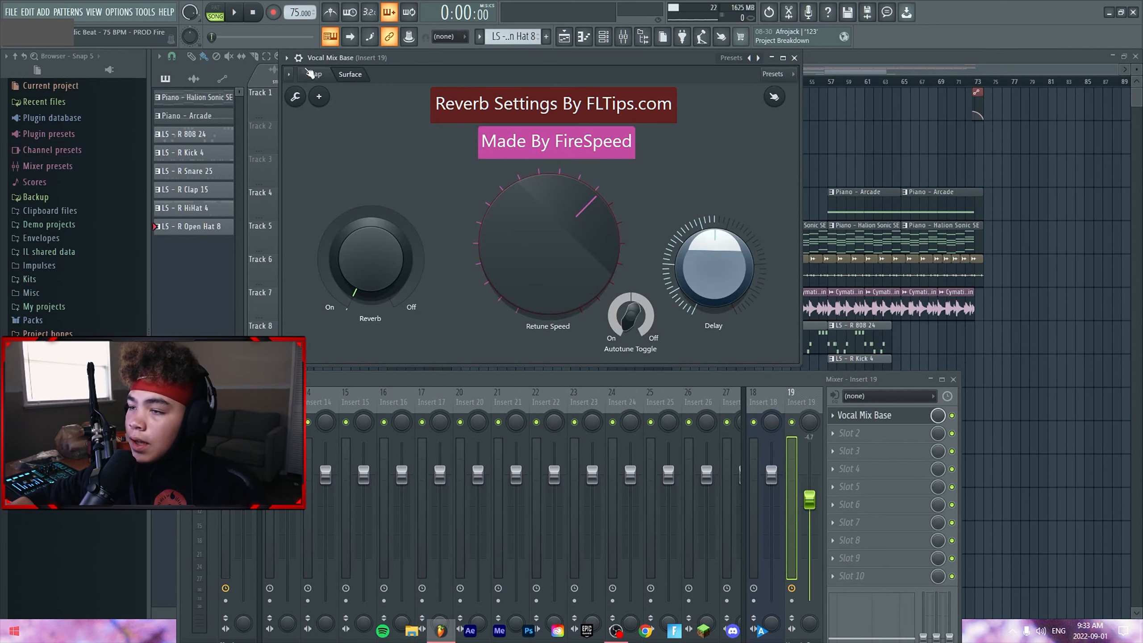
{"action": "left_click", "coordinate": [794, 58]}
Route mixer Insert 18 to Insert 19, the track holding Vocal Mix Base
{"action": "left_click_drag", "start_coordinate": [494, 379], "coordinate": [526, 168]}
{"action": "left_click", "coordinate": [799, 191]}
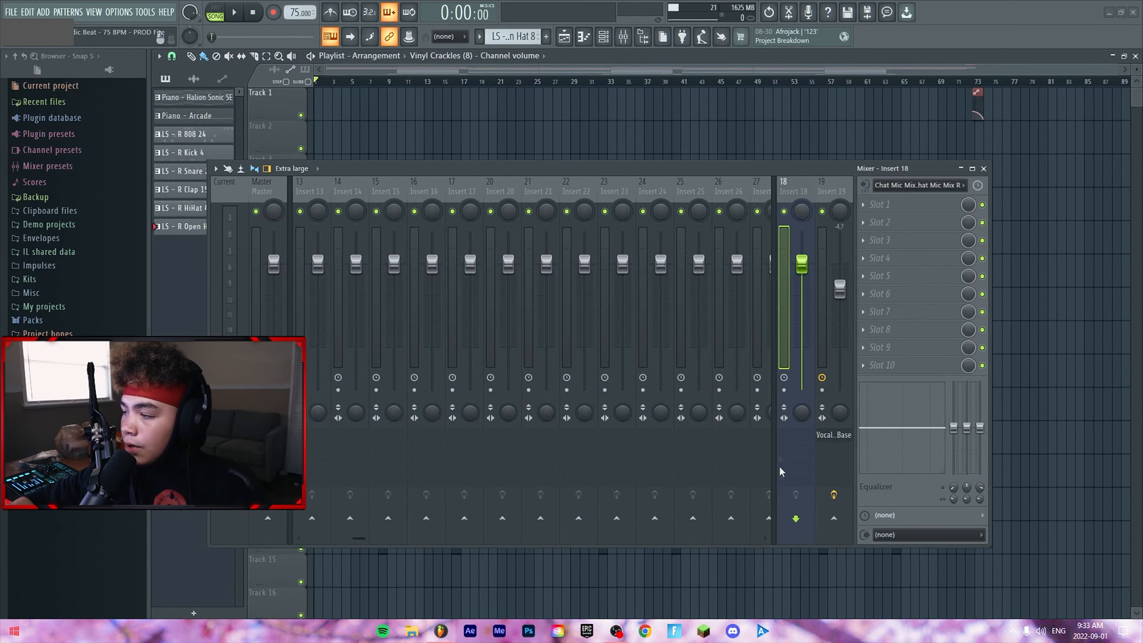
{"action": "left_click", "coordinate": [834, 518]}
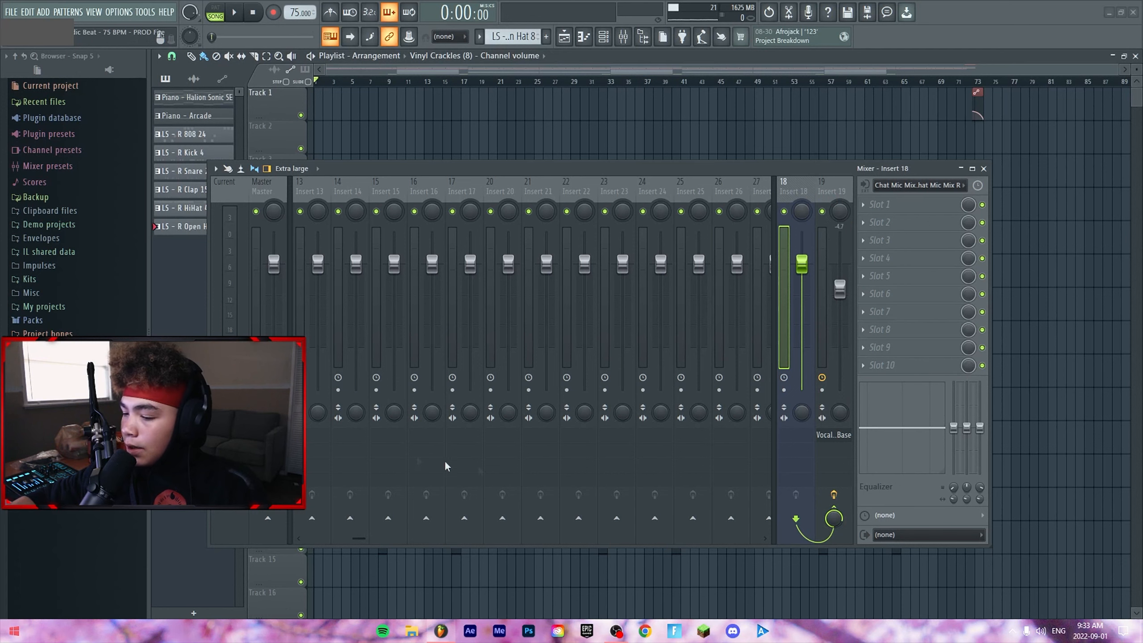
{"action": "left_click_drag", "start_coordinate": [416, 171], "coordinate": [550, 105]}
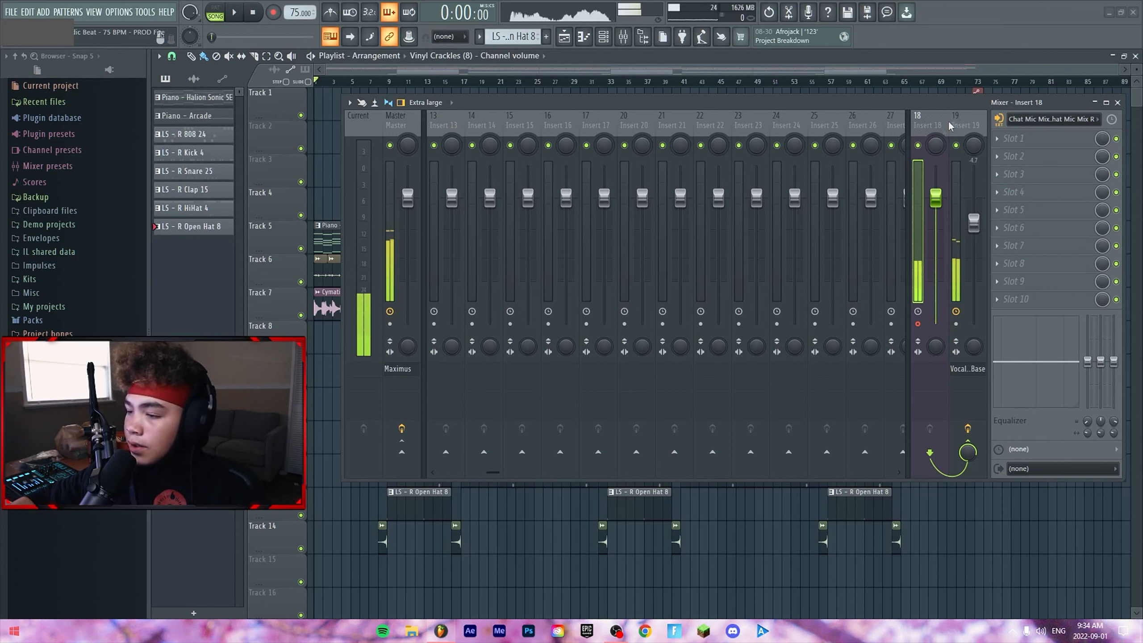
Switch to the GoXLR app and examine the equalizer and compressor settings of the DEFAULT mic profile
{"action": "left_click", "coordinate": [1012, 630]}
{"action": "left_click", "coordinate": [1000, 559]}
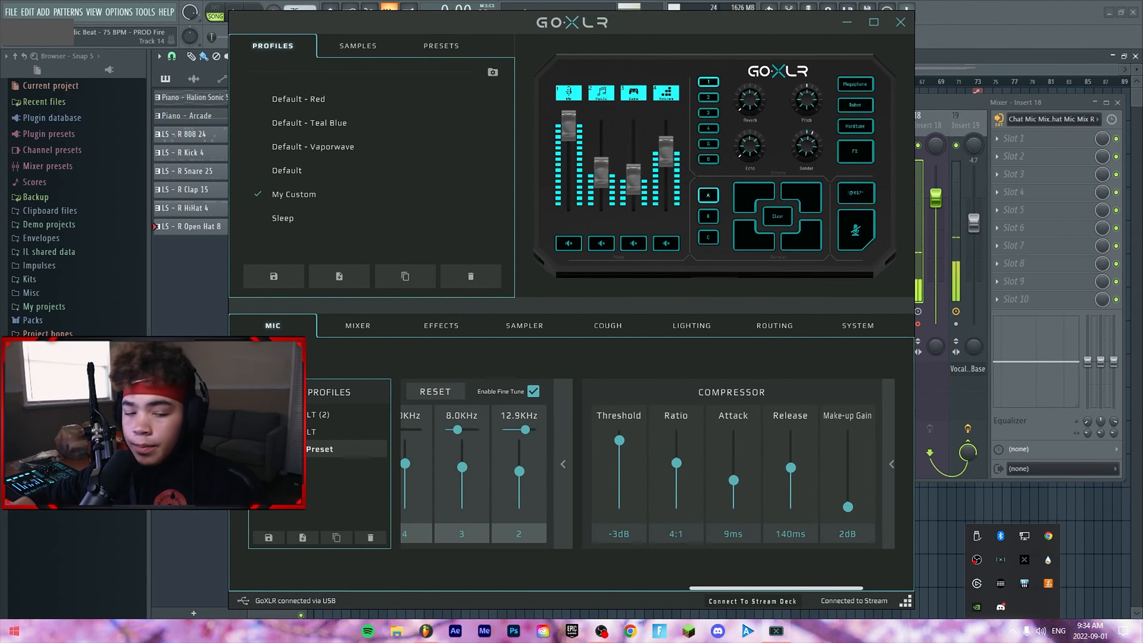
{"action": "left_click_drag", "start_coordinate": [431, 27], "coordinate": [570, 17]}
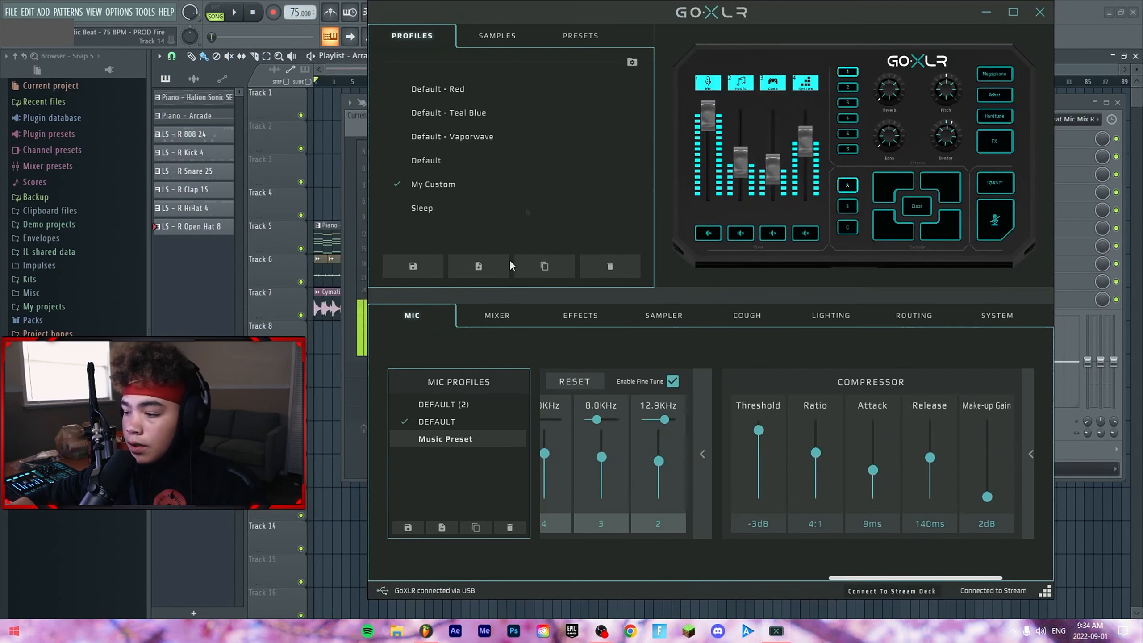
{"action": "left_click_drag", "start_coordinate": [846, 577], "coordinate": [693, 574]}
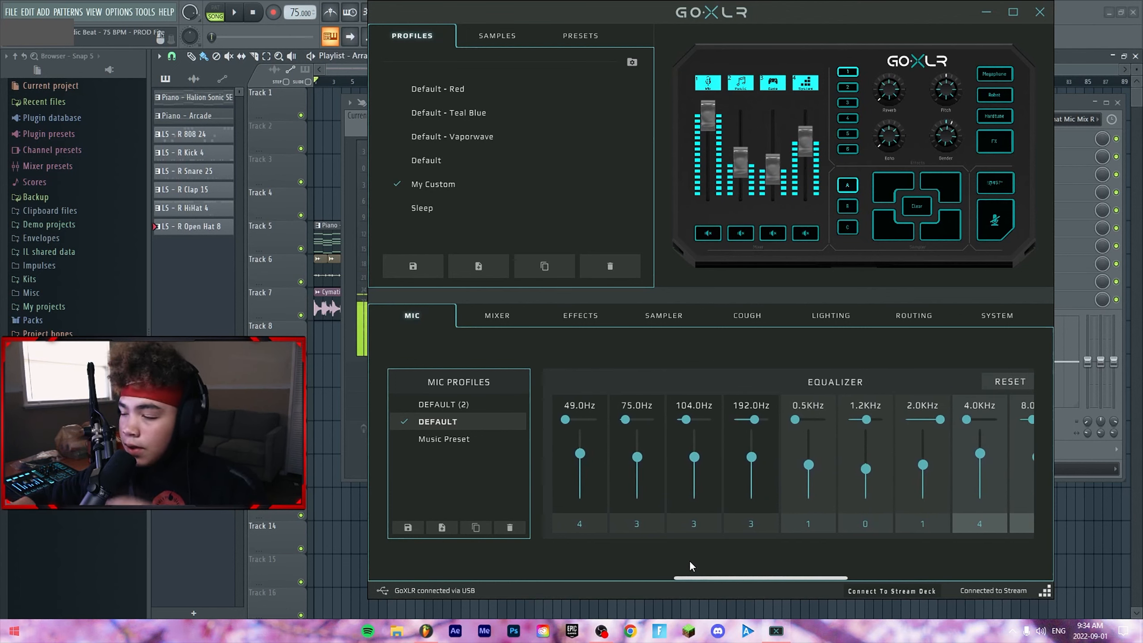
{"action": "left_click_drag", "start_coordinate": [706, 572], "coordinate": [795, 572]}
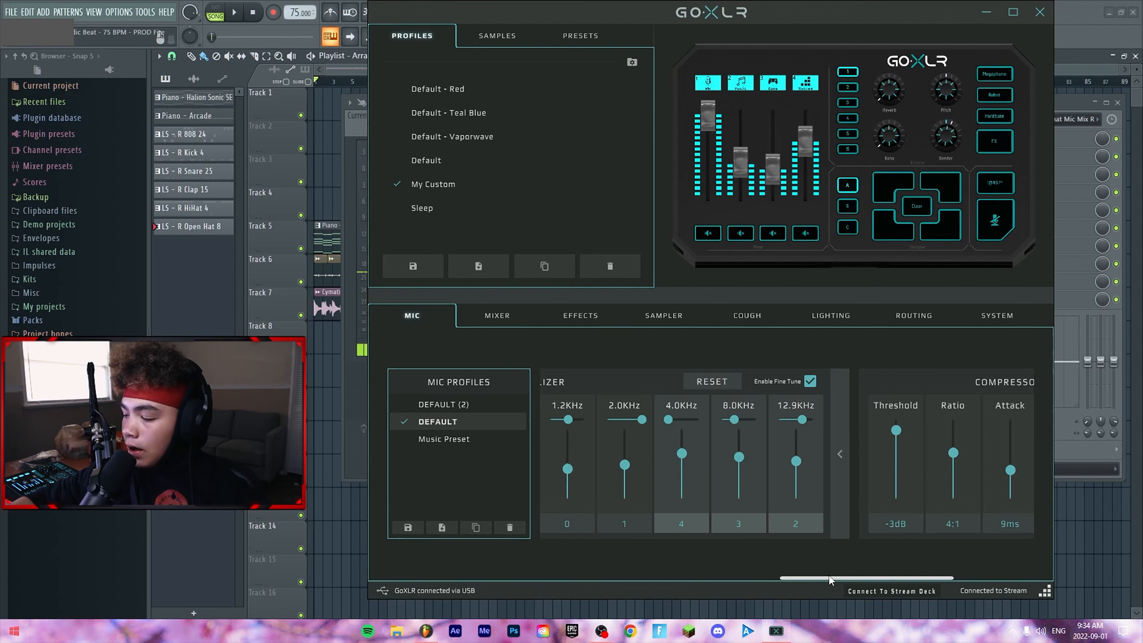
{"action": "left_click_drag", "start_coordinate": [830, 580], "coordinate": [802, 575]}
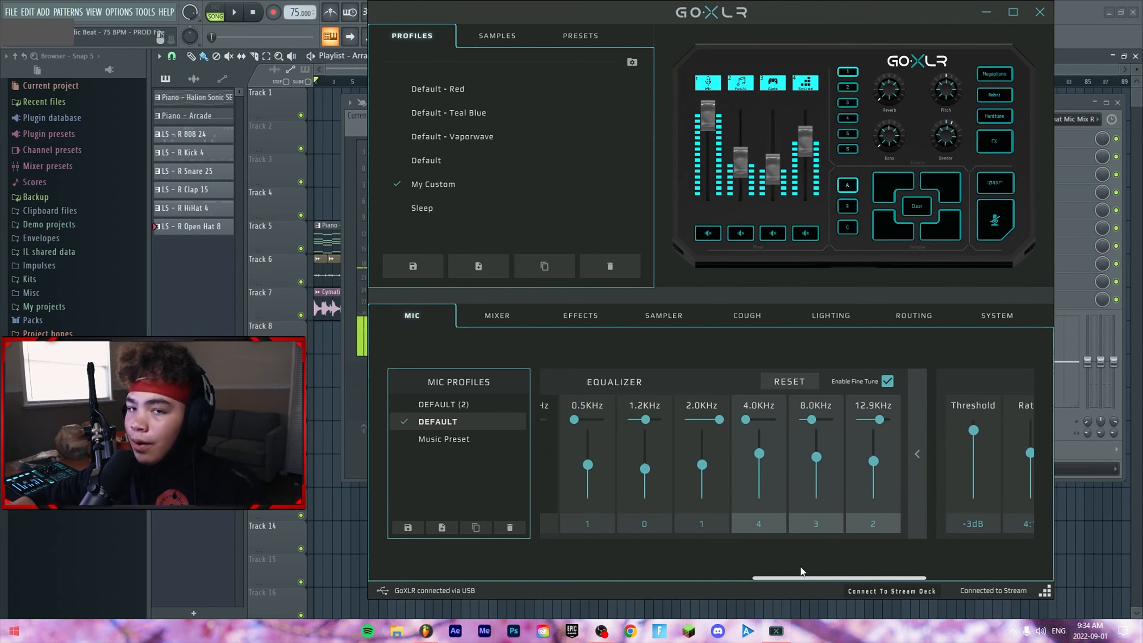
Load the Music Preset mic profile and close the GoXLR app
{"action": "double_click", "coordinate": [444, 439]}
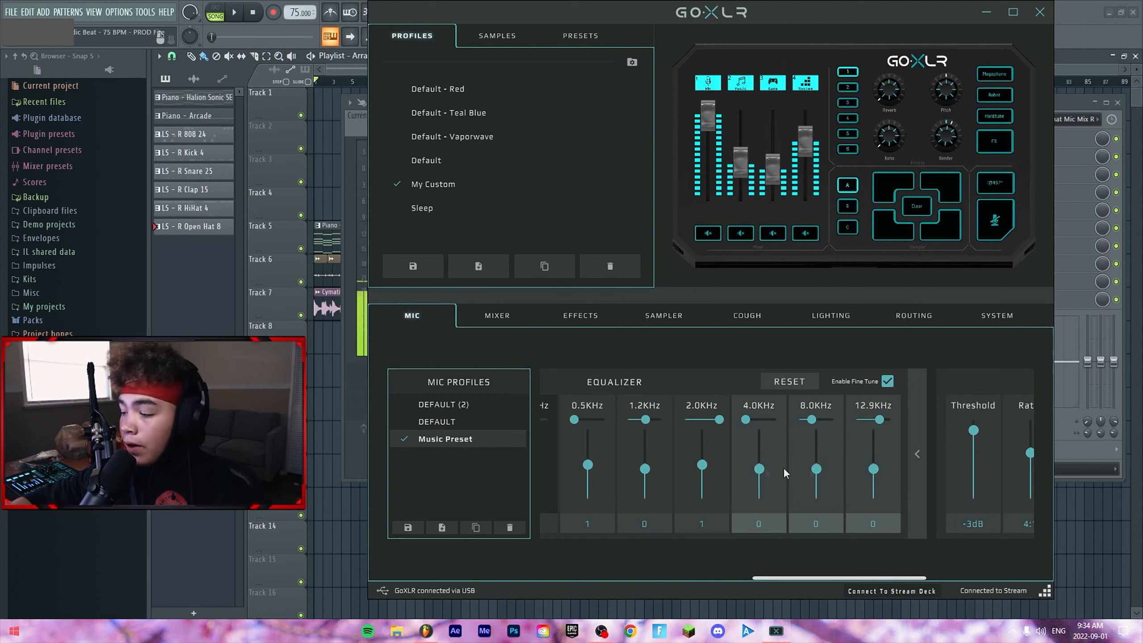
{"action": "left_click", "coordinate": [1039, 13]}
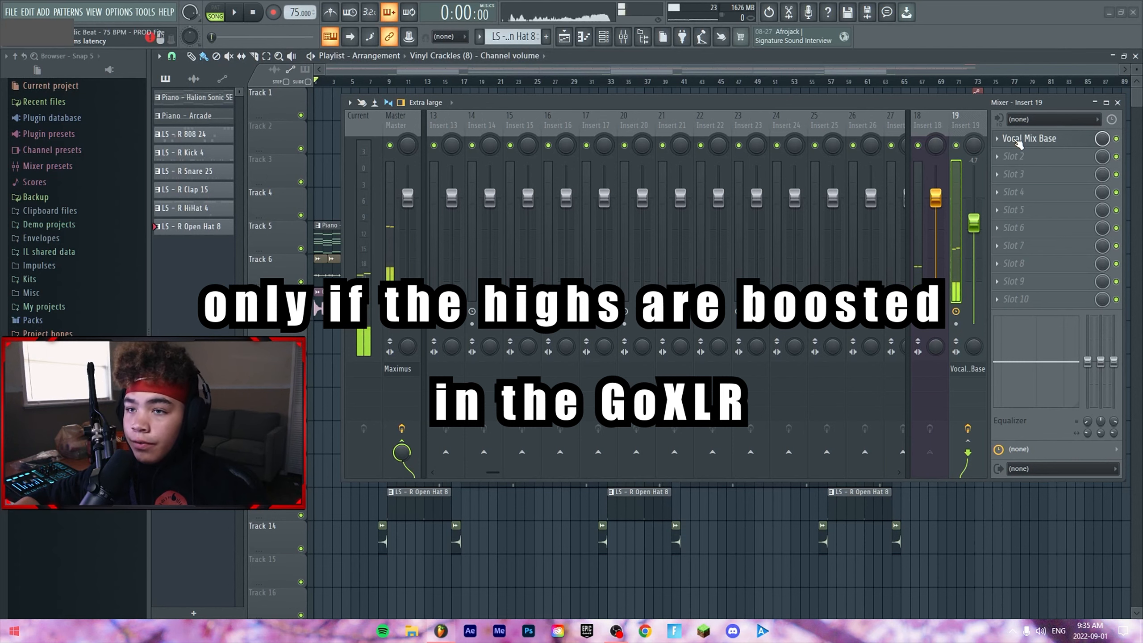
Review the available input/output devices in the audio settings, keeping GoXLR ASIO Driver selected, and close the settings
{"action": "key", "text": "F9"}
{"action": "left_click", "coordinate": [118, 12]}
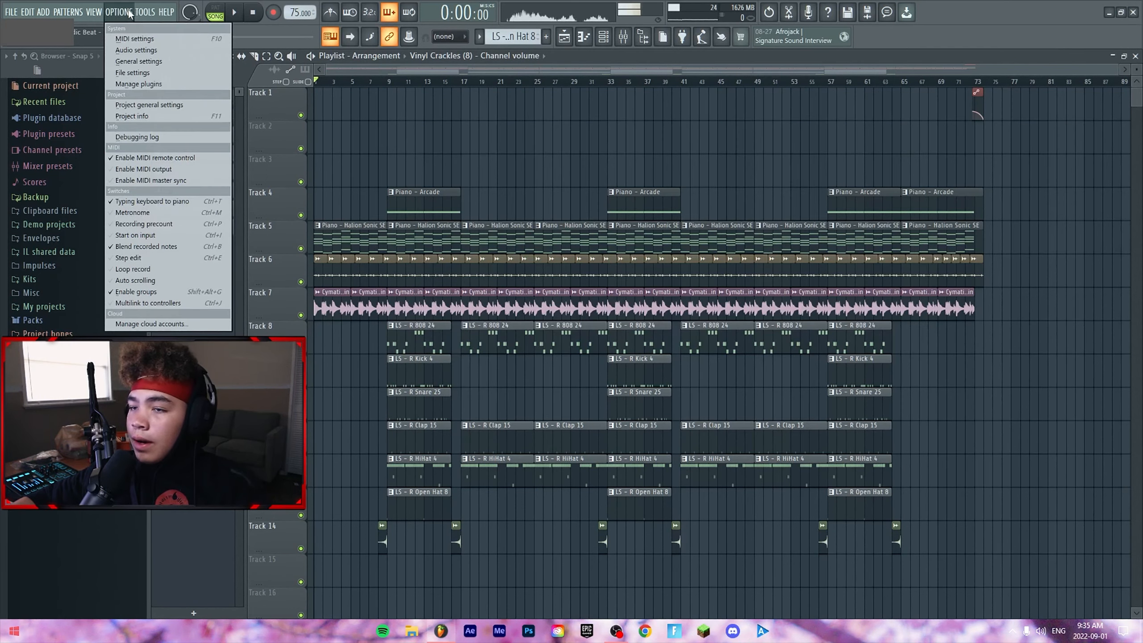
{"action": "left_click", "coordinate": [198, 51]}
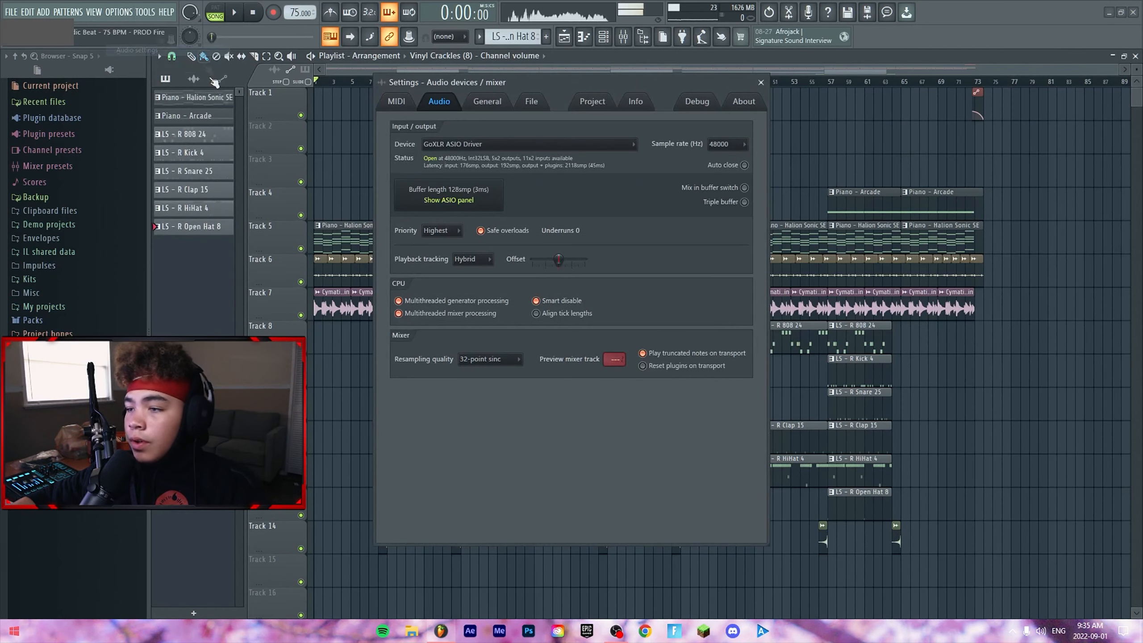
{"action": "left_click_drag", "start_coordinate": [498, 86], "coordinate": [660, 80]}
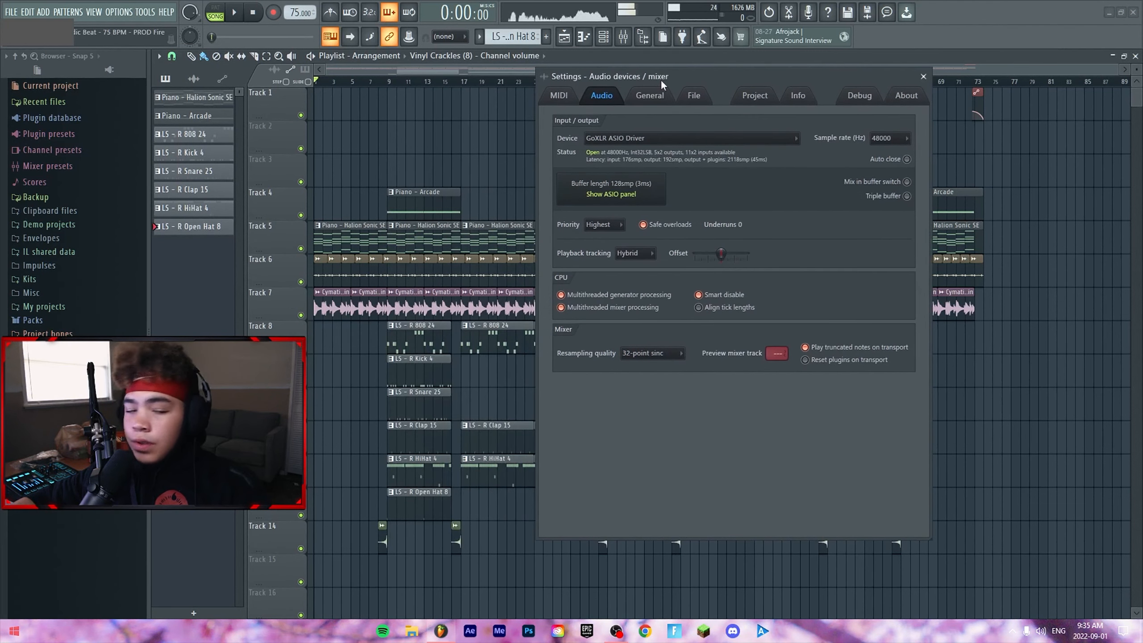
{"action": "left_click", "coordinate": [622, 138]}
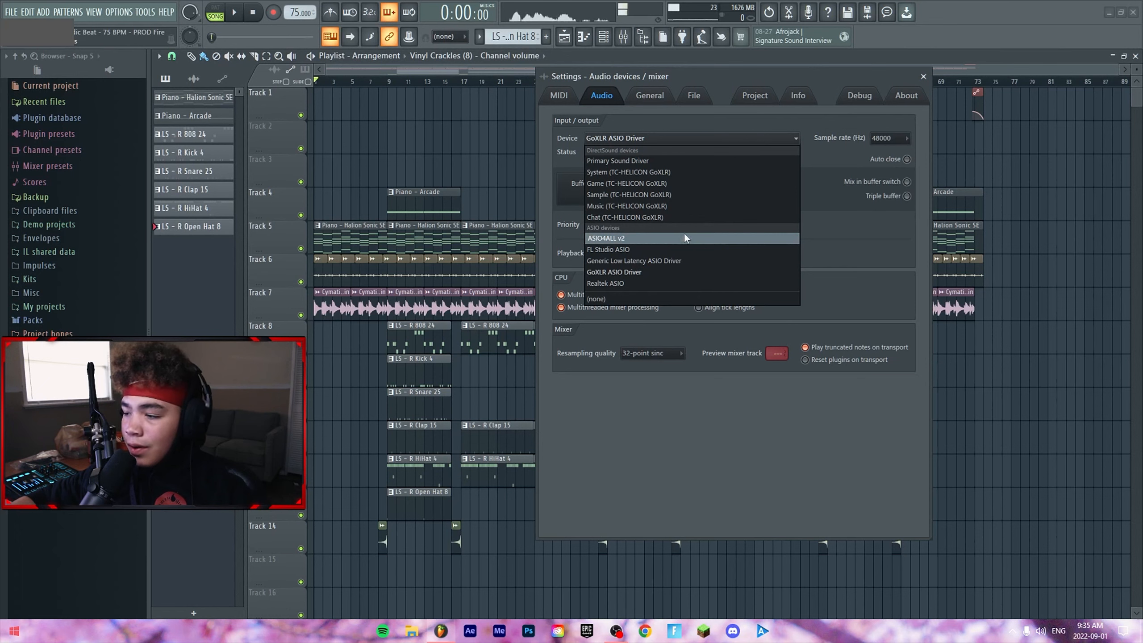
{"action": "left_click", "coordinate": [845, 246]}
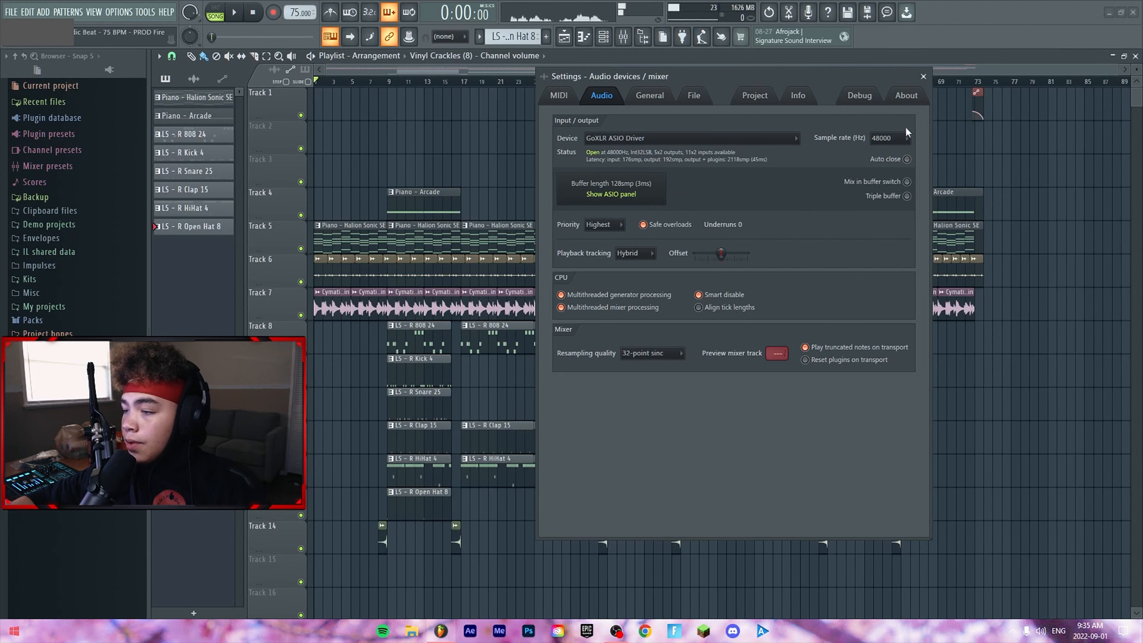
{"action": "left_click", "coordinate": [923, 76]}
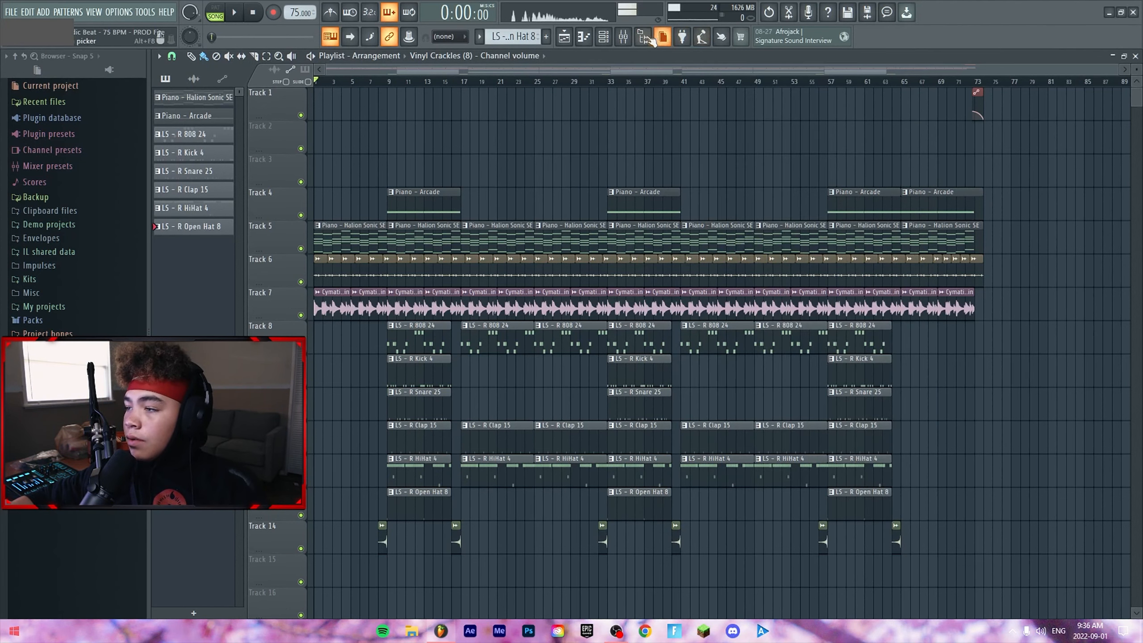
Disable typing keyboard to piano, arm recording, and record the vocal starting at bar 5
{"action": "key", "text": "ctrl+t"}
{"action": "key", "text": "r"}
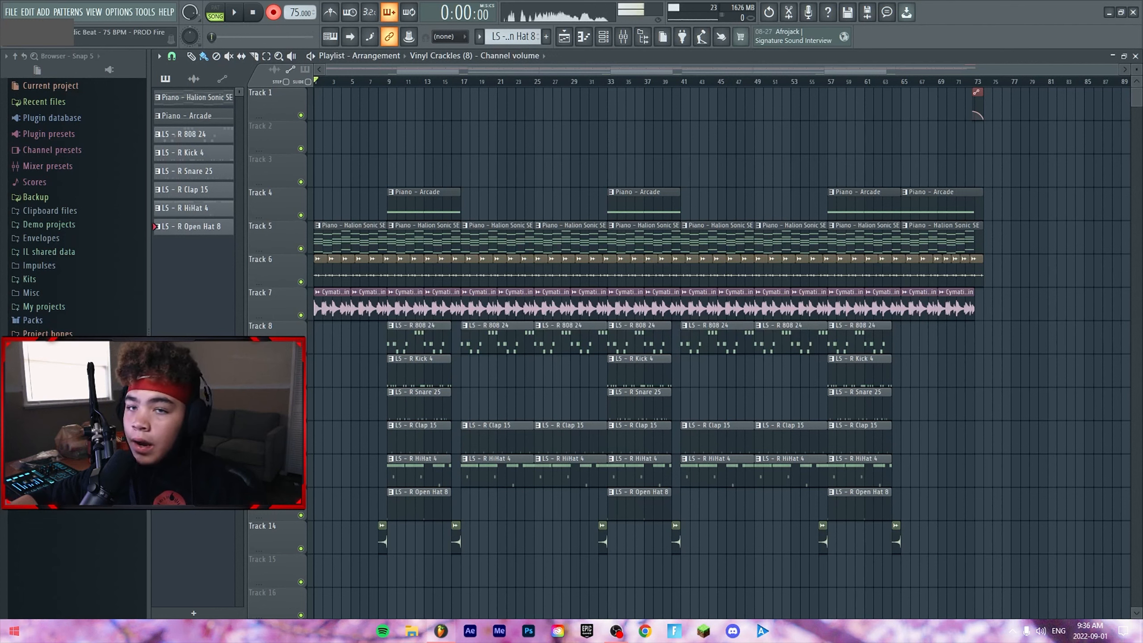
{"action": "left_click", "coordinate": [354, 84]}
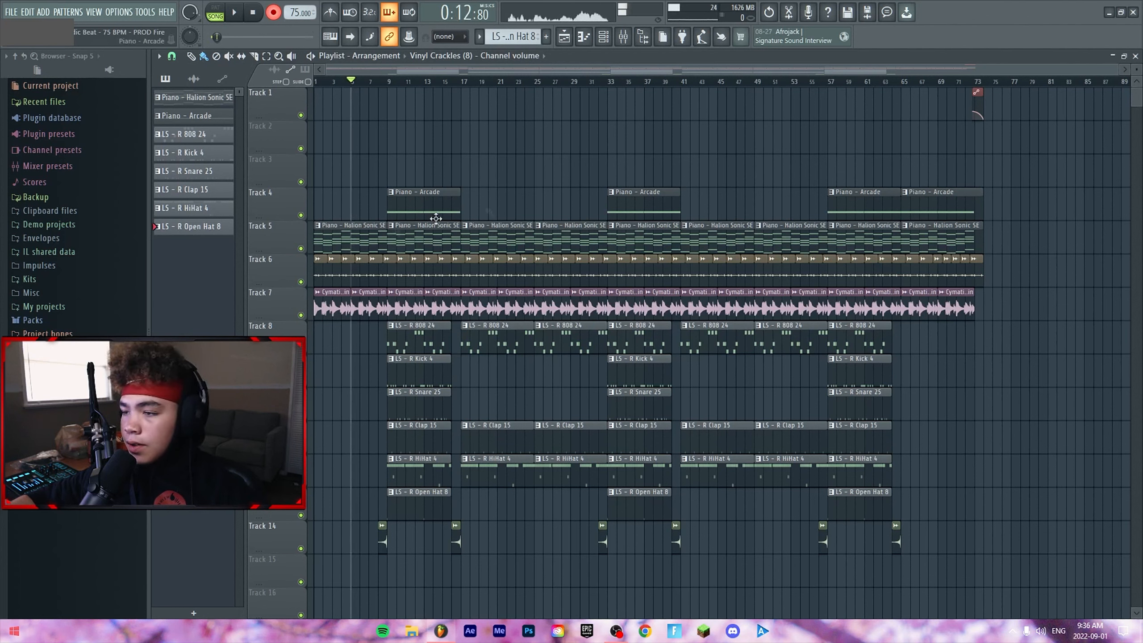
{"action": "key", "text": "space"}
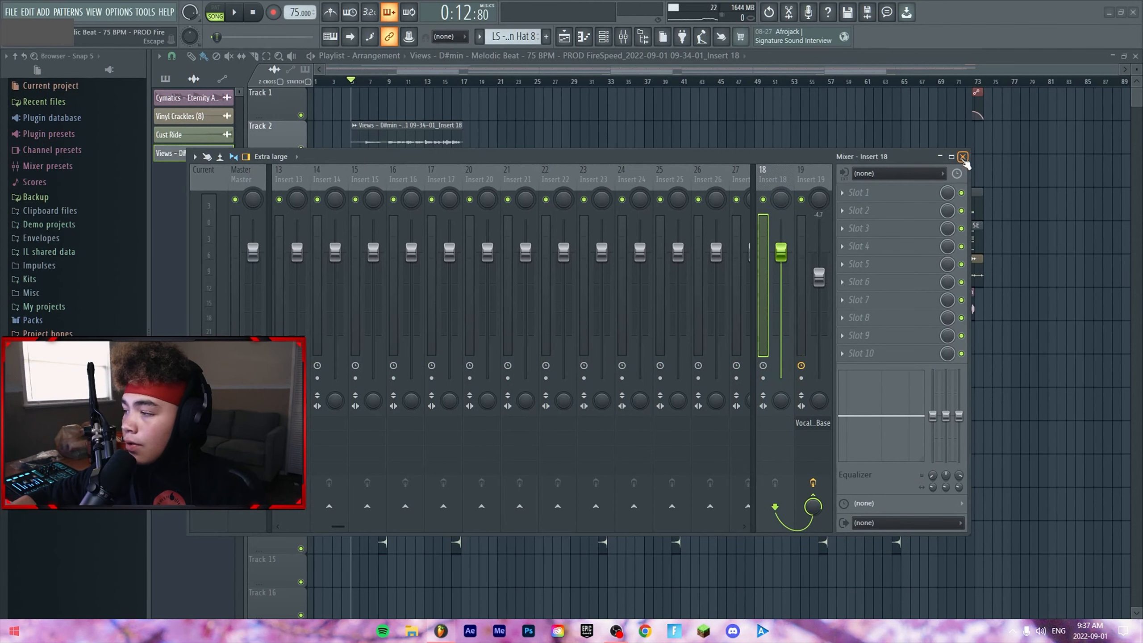
Close the mixer and normalize the recorded vocal clip on Track 2
{"action": "left_click", "coordinate": [963, 156]}
{"action": "left_click", "coordinate": [444, 341]}
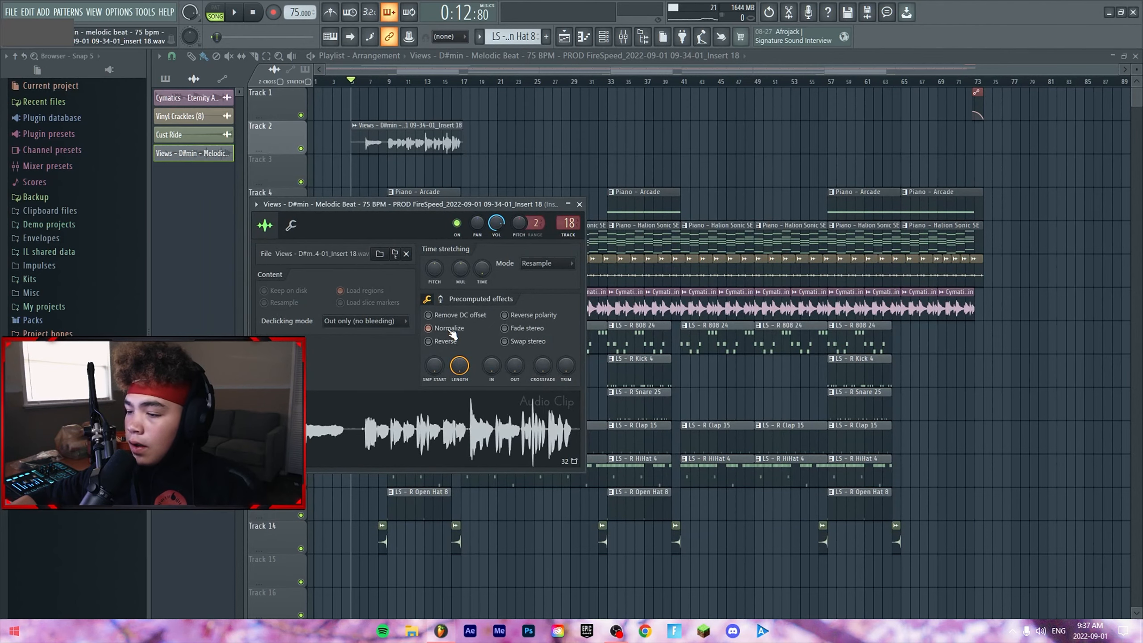
{"action": "left_click", "coordinate": [579, 204]}
Trim the silent beginning off the vocal clip on Track 2
{"action": "scroll", "coordinate": [353, 167], "scroll_direction": "up", "scroll_amount": 5}
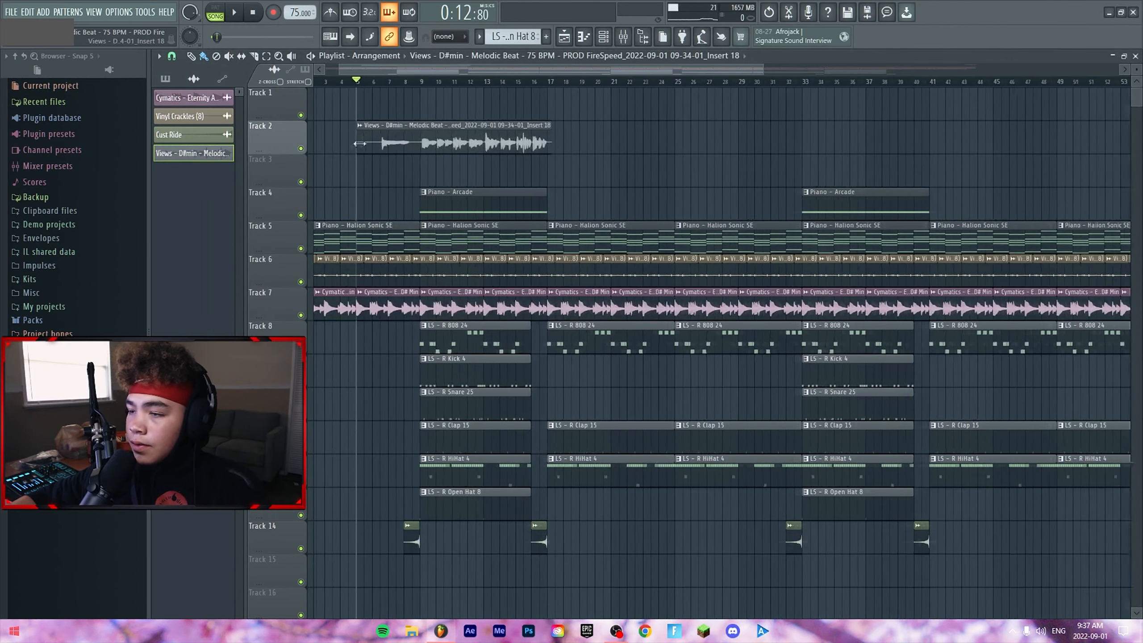
{"action": "left_click_drag", "start_coordinate": [357, 152], "coordinate": [382, 153]}
{"action": "scroll", "coordinate": [571, 180], "scroll_direction": "up", "scroll_amount": 4}
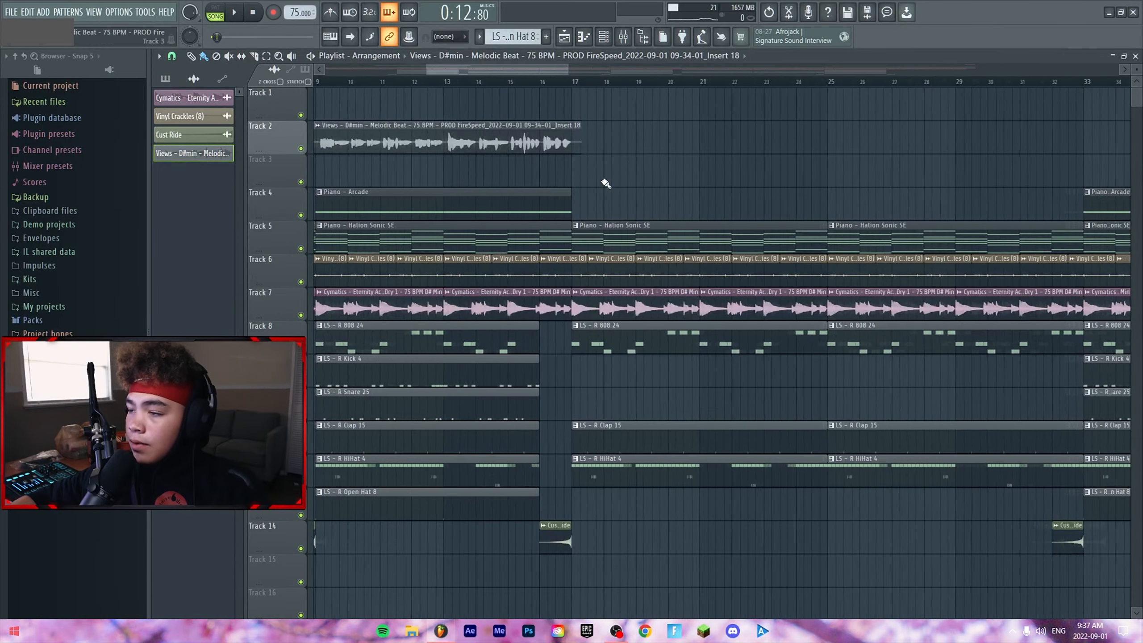
Trim the end of the vocal clip on Track 2 to about bar 17
{"action": "double_click", "coordinate": [534, 144]}
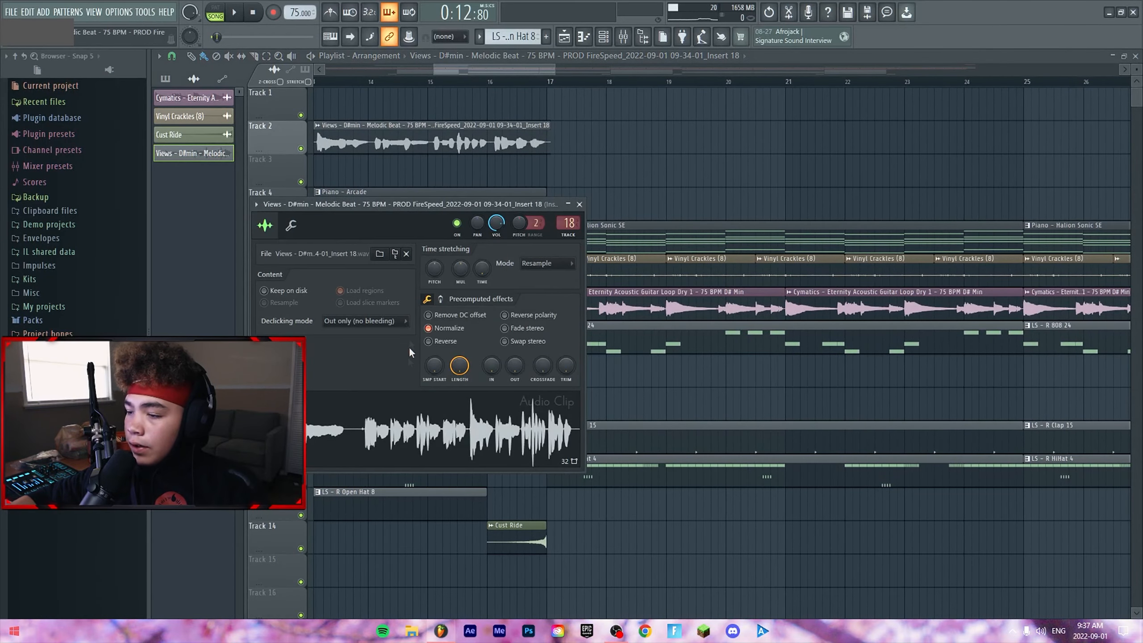
{"action": "key", "text": "Escape"}
{"action": "scroll", "coordinate": [535, 192], "scroll_direction": "up", "scroll_amount": 6}
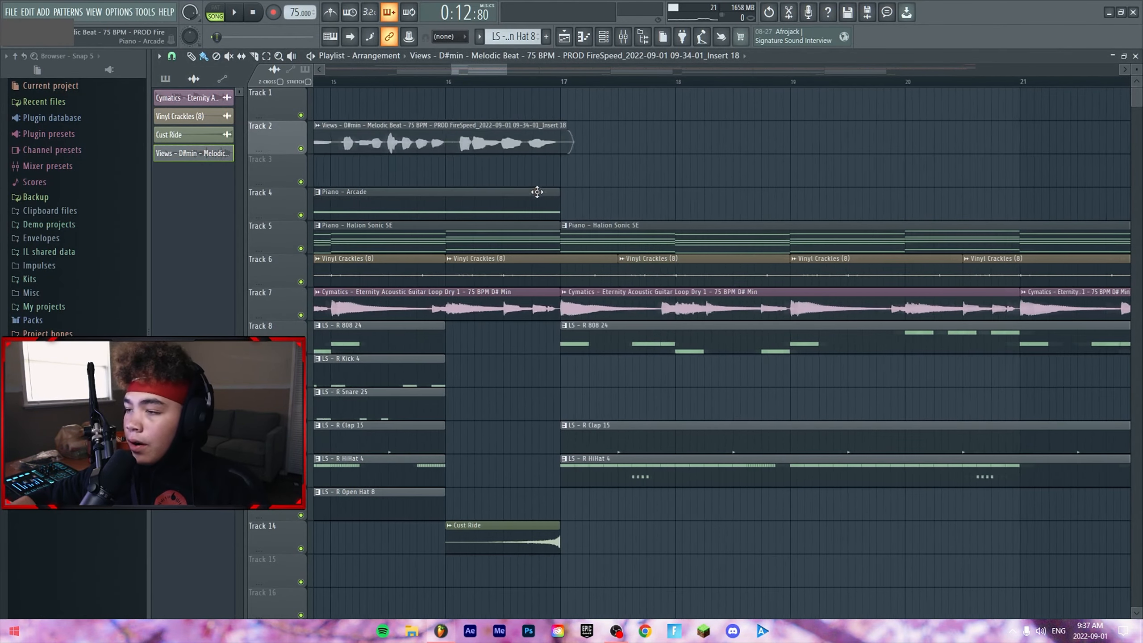
{"action": "left_click_drag", "start_coordinate": [622, 120], "coordinate": [595, 121]}
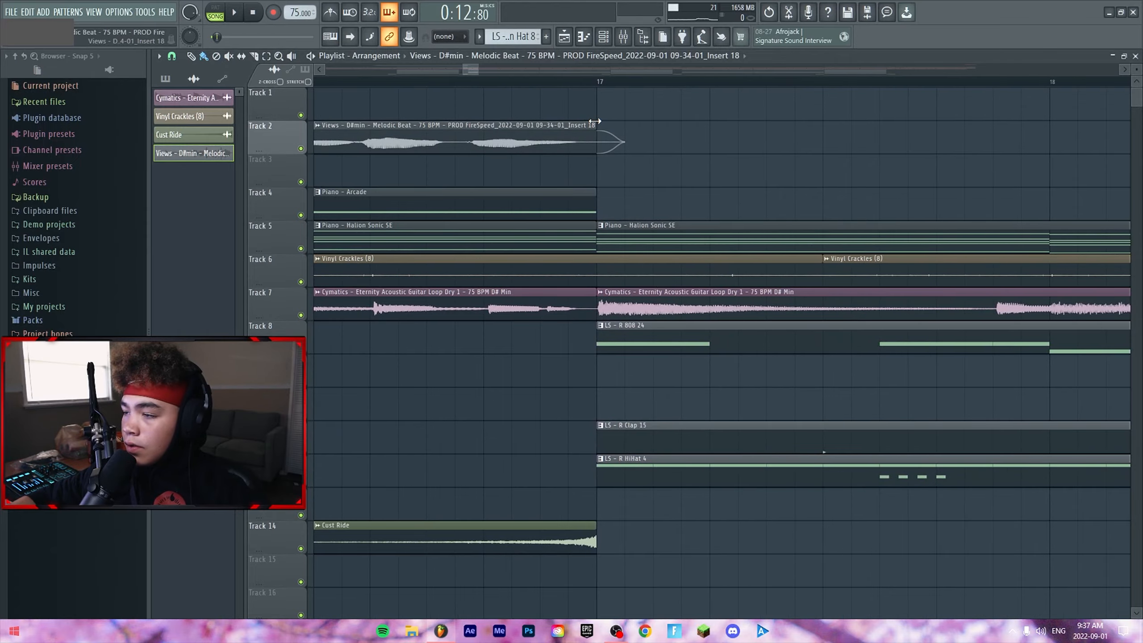
{"action": "scroll", "coordinate": [587, 186], "scroll_direction": "down", "scroll_amount": 10}
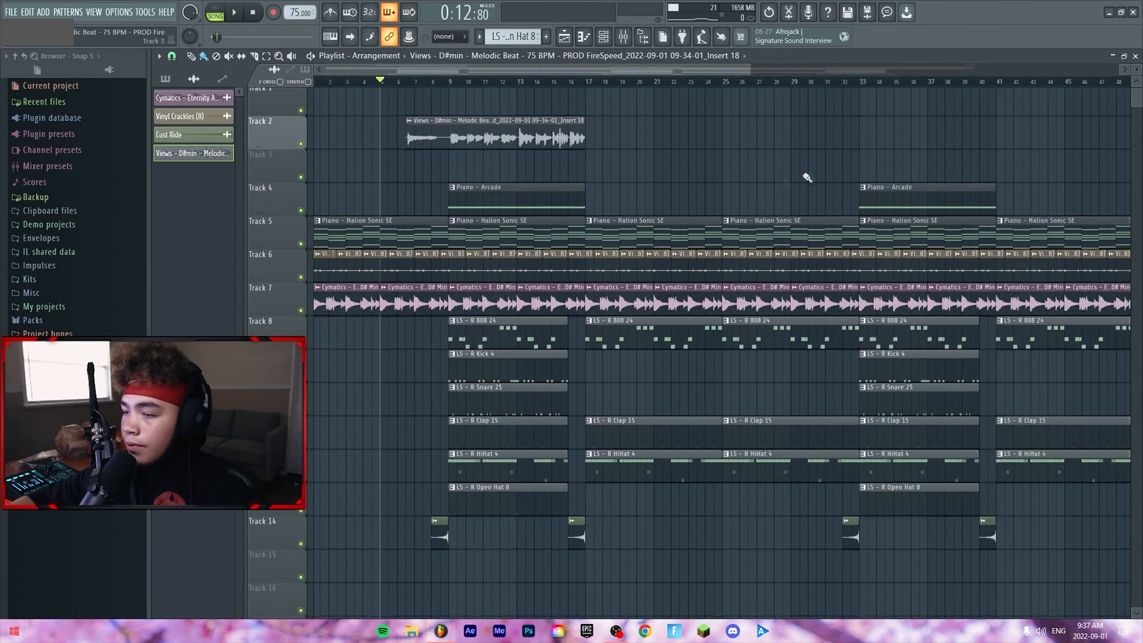
Fine-trim the start of the vocal clip to just after the middle of bar 6
{"action": "scroll", "coordinate": [451, 158], "scroll_direction": "up", "scroll_amount": 8}
{"action": "left_click_drag", "start_coordinate": [455, 138], "coordinate": [474, 138]}
{"action": "scroll", "coordinate": [450, 180], "scroll_direction": "down", "scroll_amount": 11}
Play the vocal clip, slice it shortly after bar 8 and at bar 9, and delete the silent section between the cuts
{"action": "key", "text": "space"}
{"action": "scroll", "coordinate": [424, 191], "scroll_direction": "up", "scroll_amount": 6}
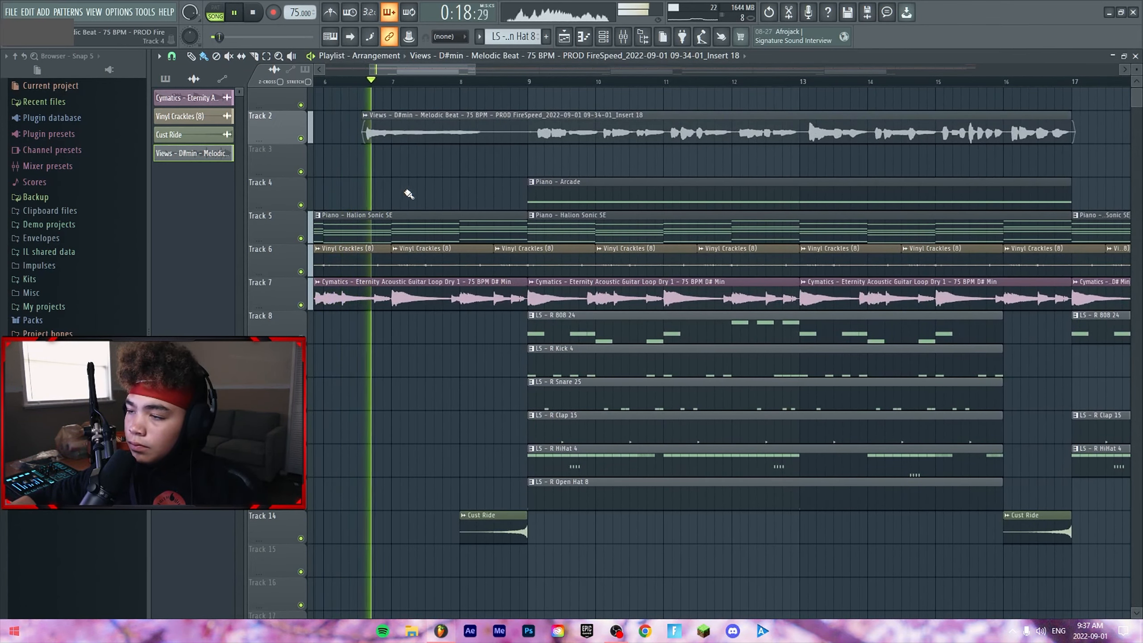
{"action": "key", "text": "c"}
{"action": "scroll", "coordinate": [480, 166], "scroll_direction": "up", "scroll_amount": 8}
{"action": "left_click_drag", "start_coordinate": [481, 165], "coordinate": [482, 104]}
{"action": "left_click_drag", "start_coordinate": [786, 103], "coordinate": [786, 158]}
{"action": "right_click", "coordinate": [675, 132]}
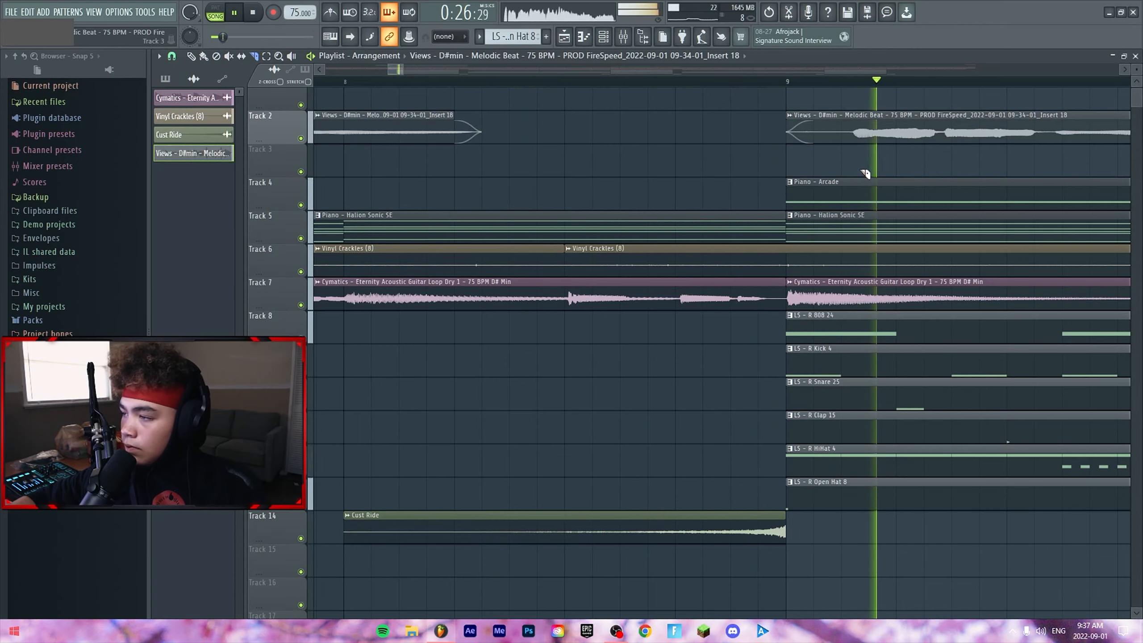
Paint copies of the main vocal clip on Track 2 at bars 33 and 57
{"action": "scroll", "coordinate": [540, 184], "scroll_direction": "down", "scroll_amount": 8}
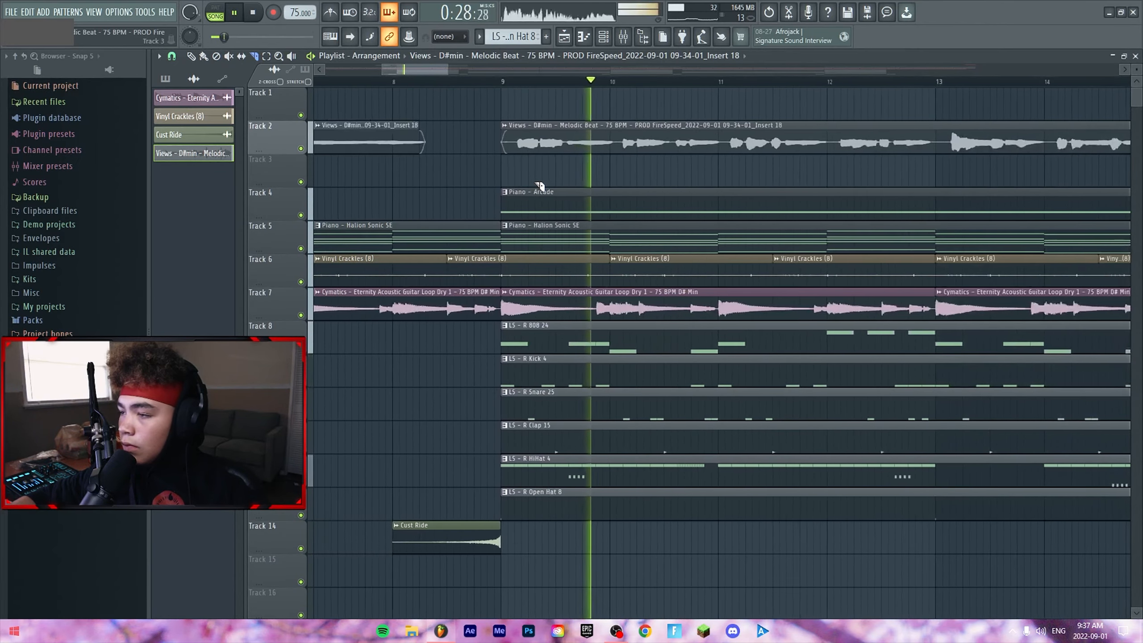
{"action": "key", "text": "b"}
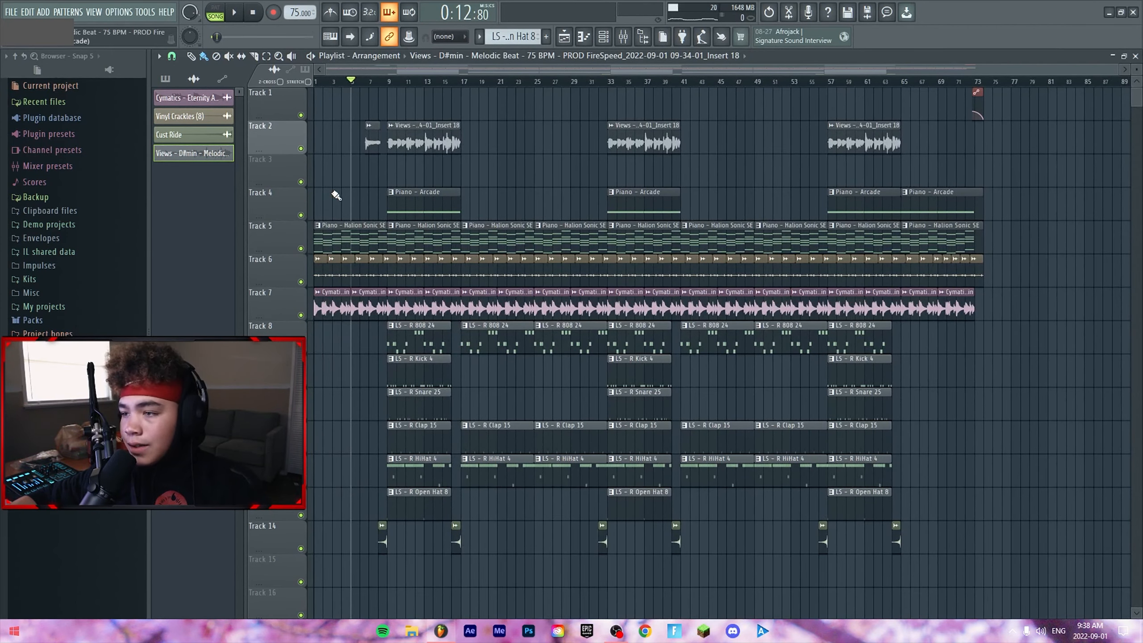
{"action": "scroll", "coordinate": [336, 194], "scroll_direction": "up", "scroll_amount": 5}
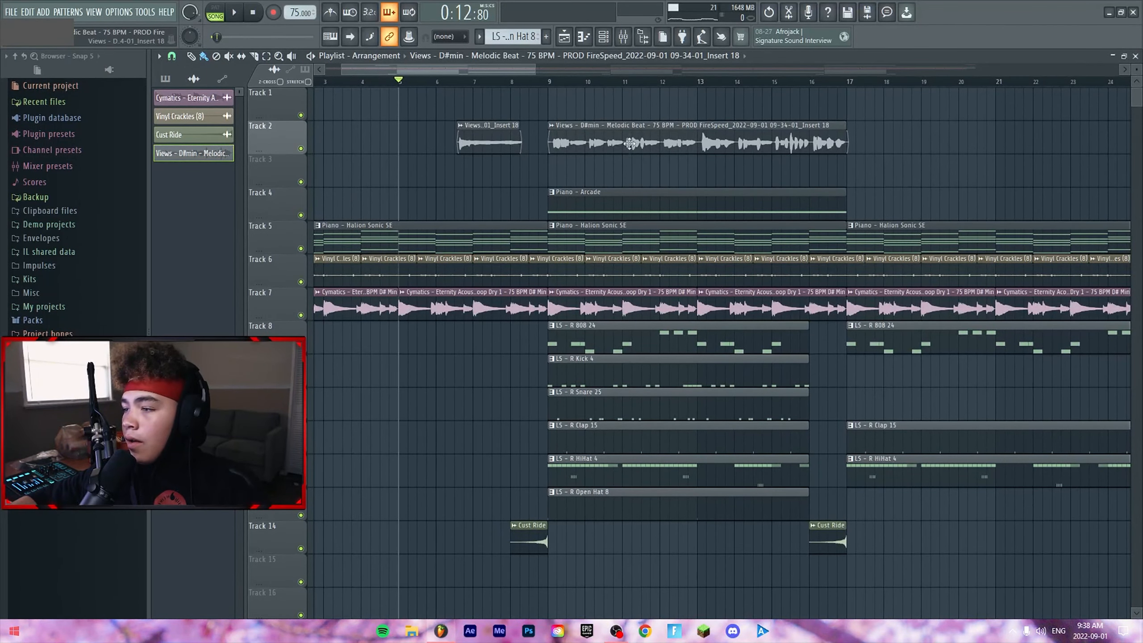
{"action": "left_click", "coordinate": [625, 39]}
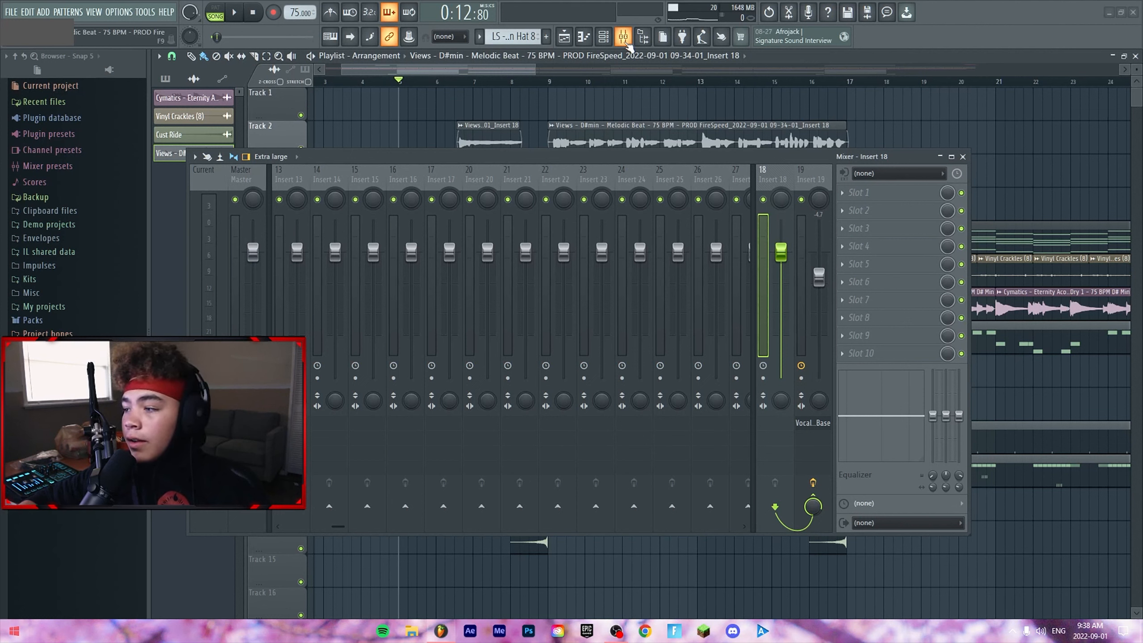
{"action": "left_click", "coordinate": [962, 156]}
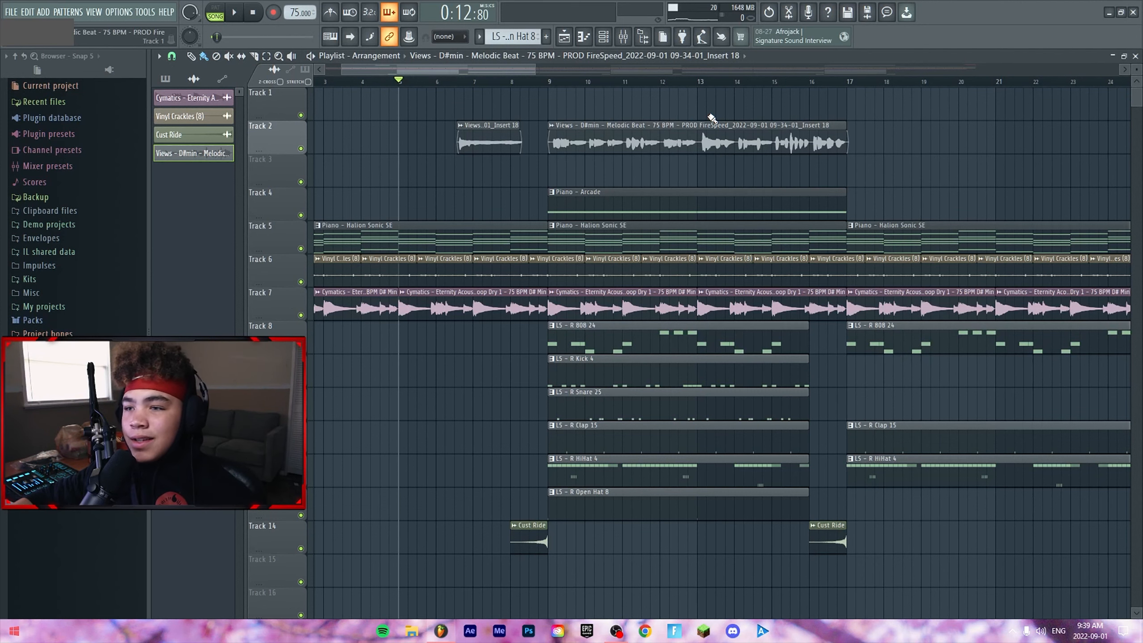
Open Vocal Mix Base from mixer Insert 19 and move the mixer clear of the plugin window
{"action": "left_click", "coordinate": [623, 36]}
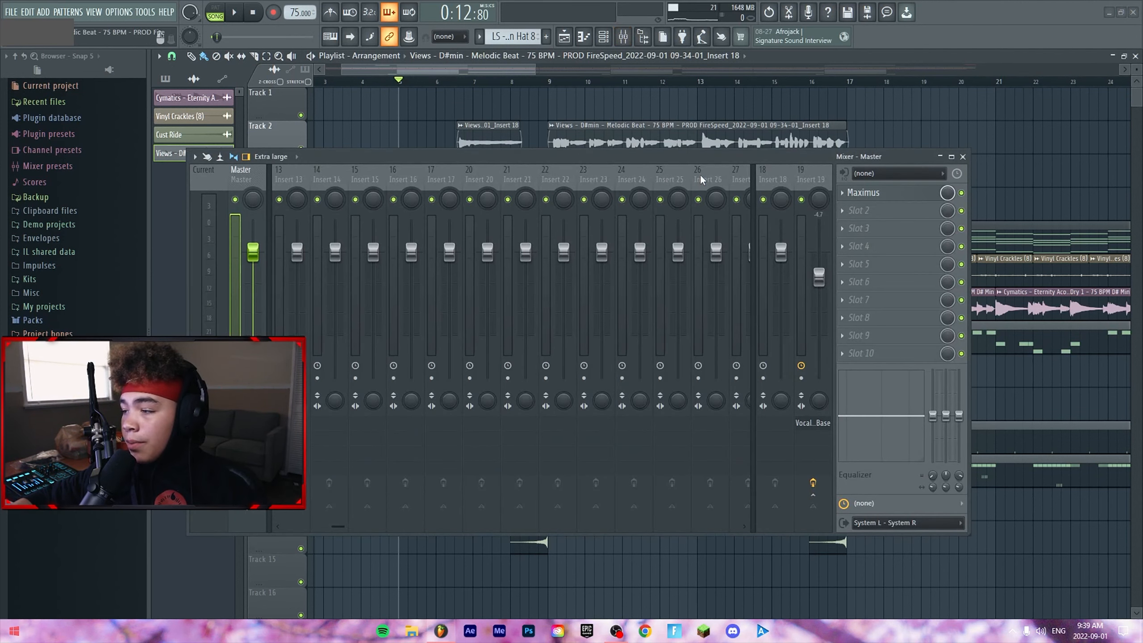
{"action": "scroll", "coordinate": [701, 178], "scroll_direction": "down", "scroll_amount": 3}
{"action": "left_click", "coordinate": [785, 174]}
{"action": "left_click", "coordinate": [808, 181]}
{"action": "left_click", "coordinate": [868, 193]}
{"action": "left_click_drag", "start_coordinate": [684, 154], "coordinate": [667, 236]}
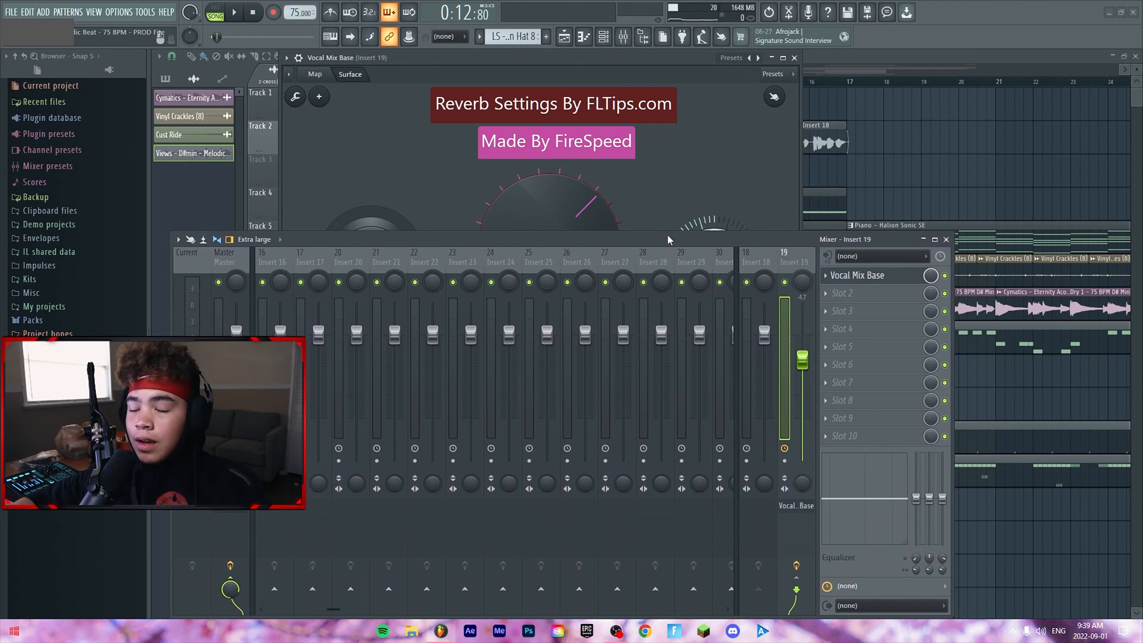